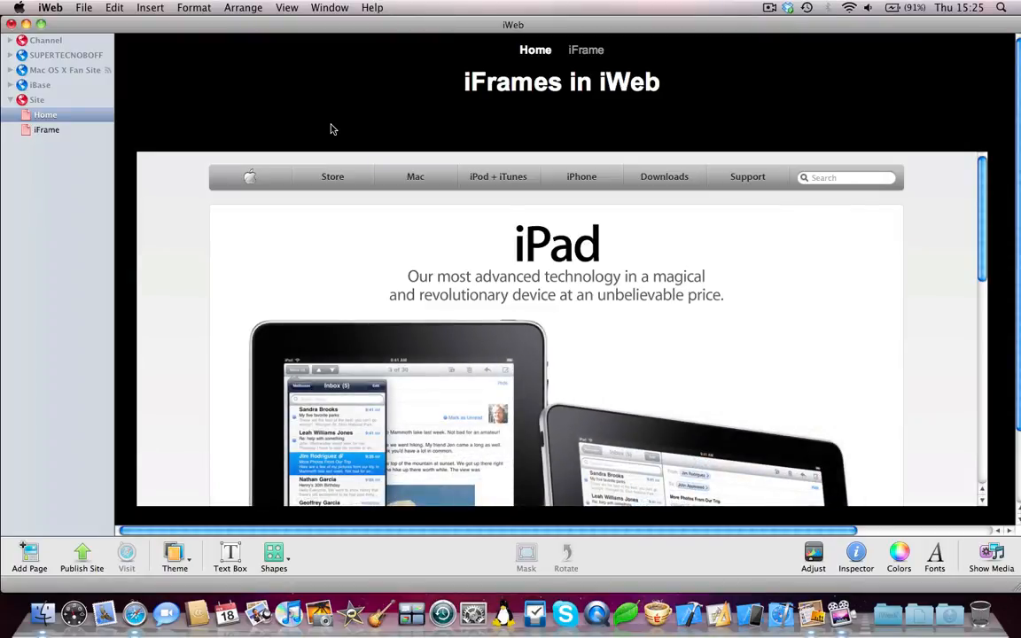
Step: Switch to the site's empty iFrame page from the sidebar
left_click(70, 130)
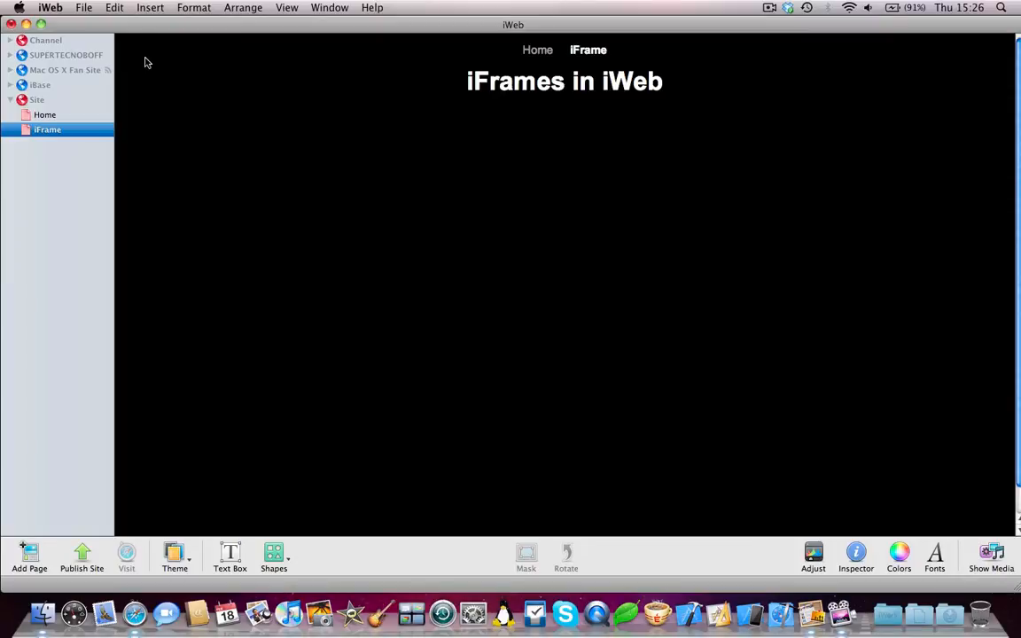
Step: Insert an HTML Snippet widget onto the page and restore the window to full width
left_click(149, 7)
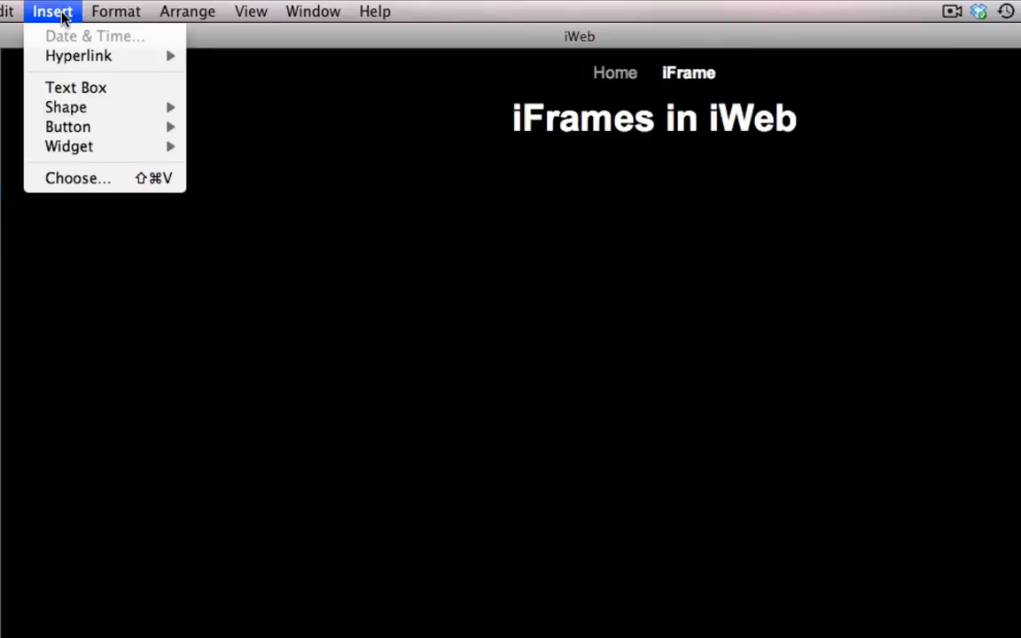
mouse_move(69, 146)
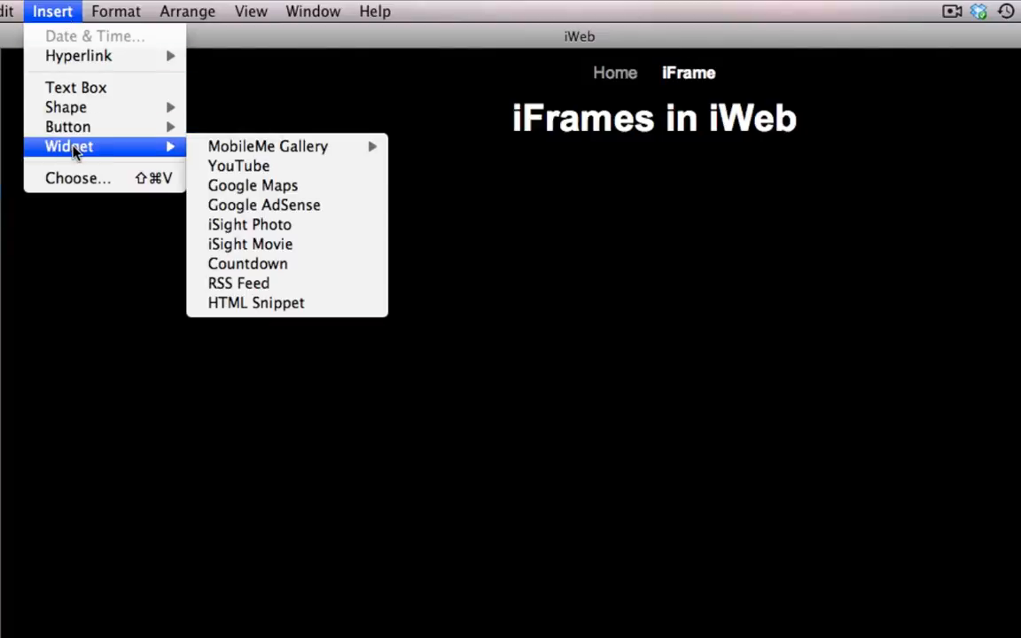
left_click(248, 302)
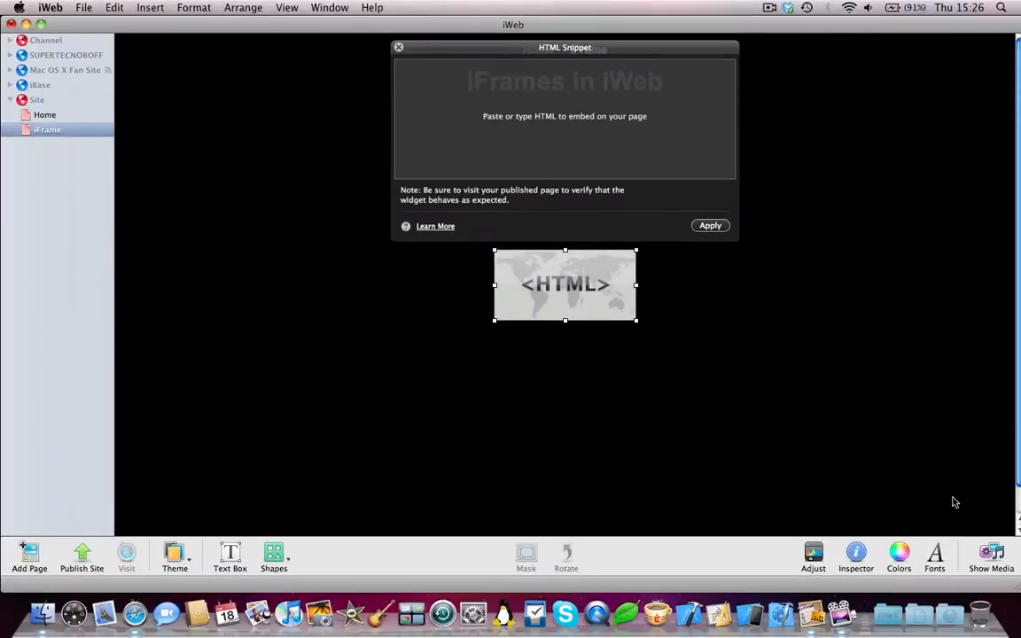
left_click(990, 556)
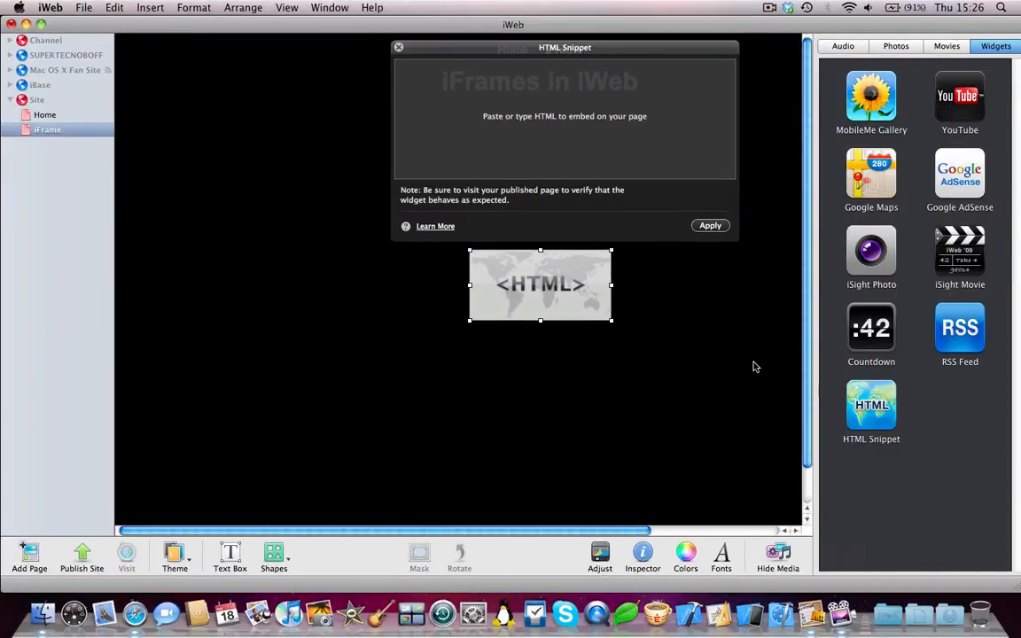
left_click(780, 556)
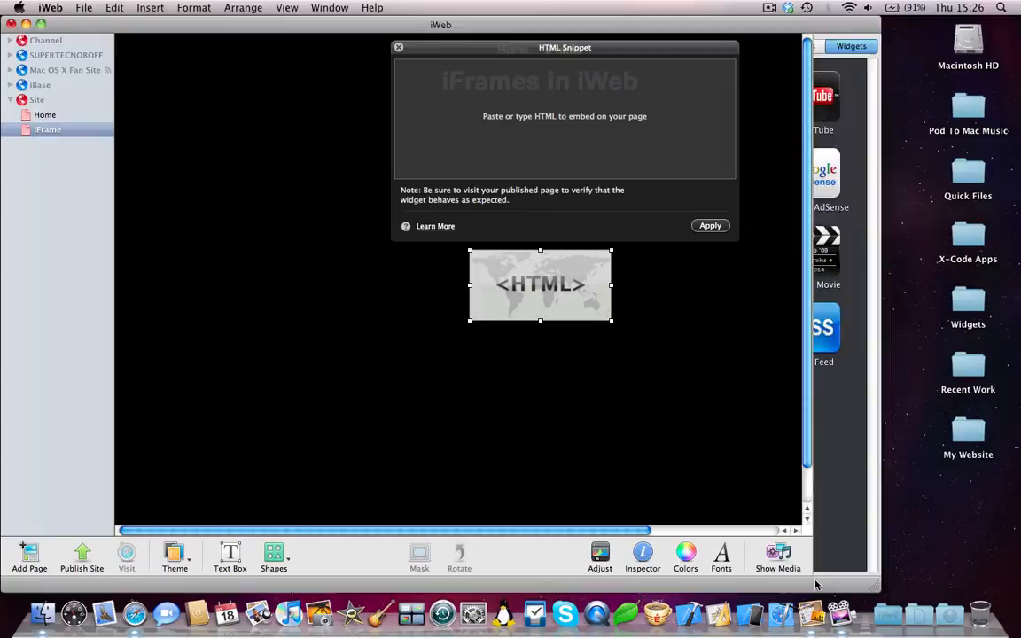
left_click_drag(805, 585, 1017, 595)
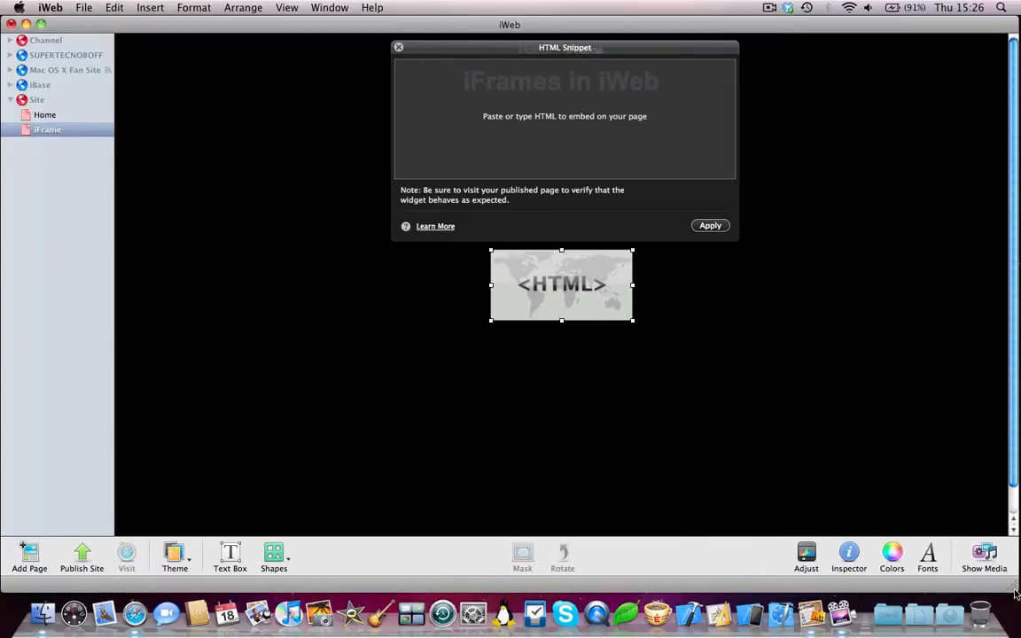
Step: Move the HTML widget up to sit just beneath the page title
left_click(651, 337)
mouse_move(558, 283)
left_mouse_down()
mouse_move(493, 188)
mouse_move(561, 182)
left_mouse_up()
left_click(646, 338)
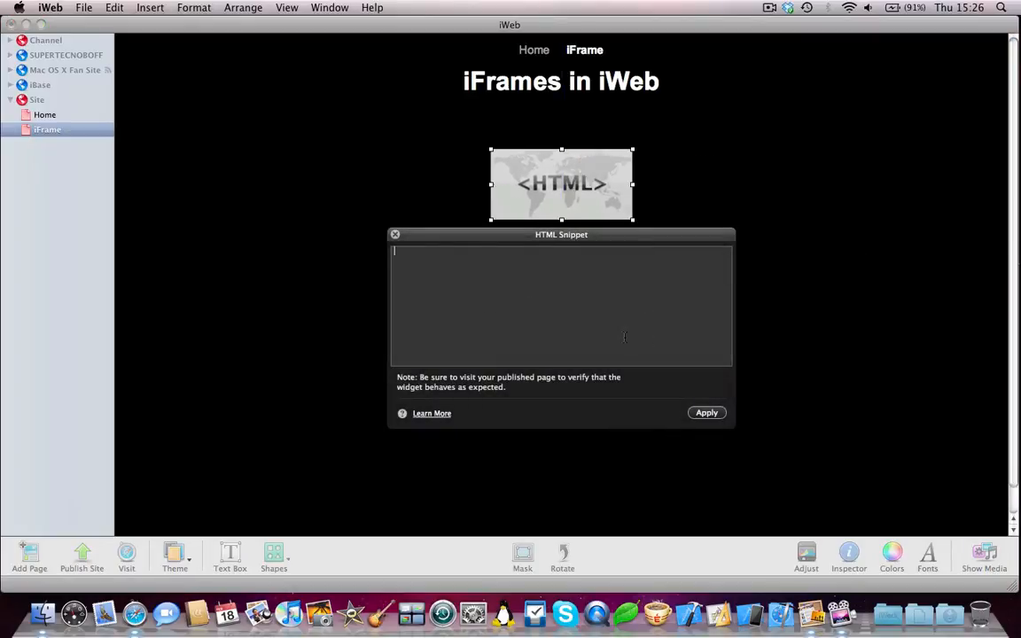
type("<IFRAME SRC = \"http://google.com\" WIDTH=\"1200px\" HEIGHT=\"500px\" FRAMEBORDER=\"0\" --if \"0\" no border, otherwise \"1\" with border MARGINWIDTH =\"0px\" MARGINHEIGHT=\"0px\" SCROLLING=\"auto\" --\"no\" no scrolling bar, \"yes\" show always, \"auto\" showed when need > Your browser does not support IFRAME </IFRAME>")
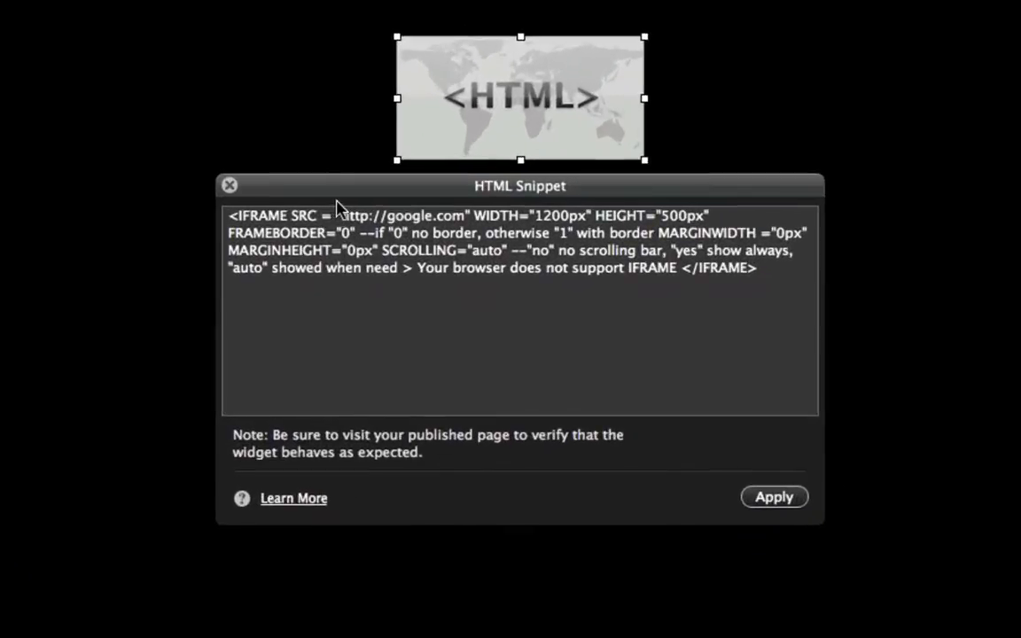
left_click_drag(458, 252, 474, 251)
left_click_drag(372, 215, 467, 215)
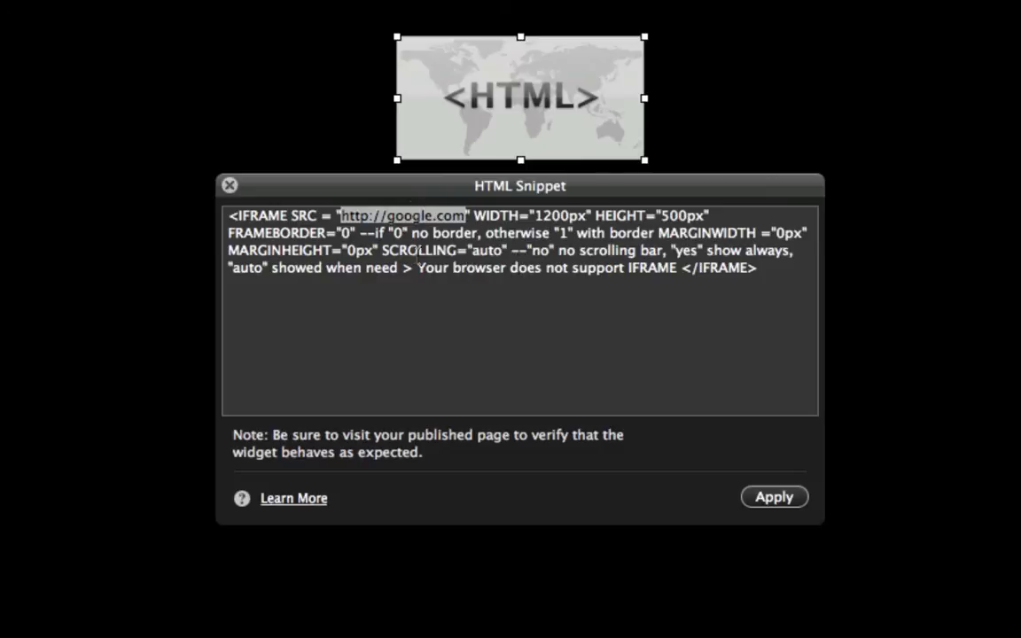
left_click(682, 215)
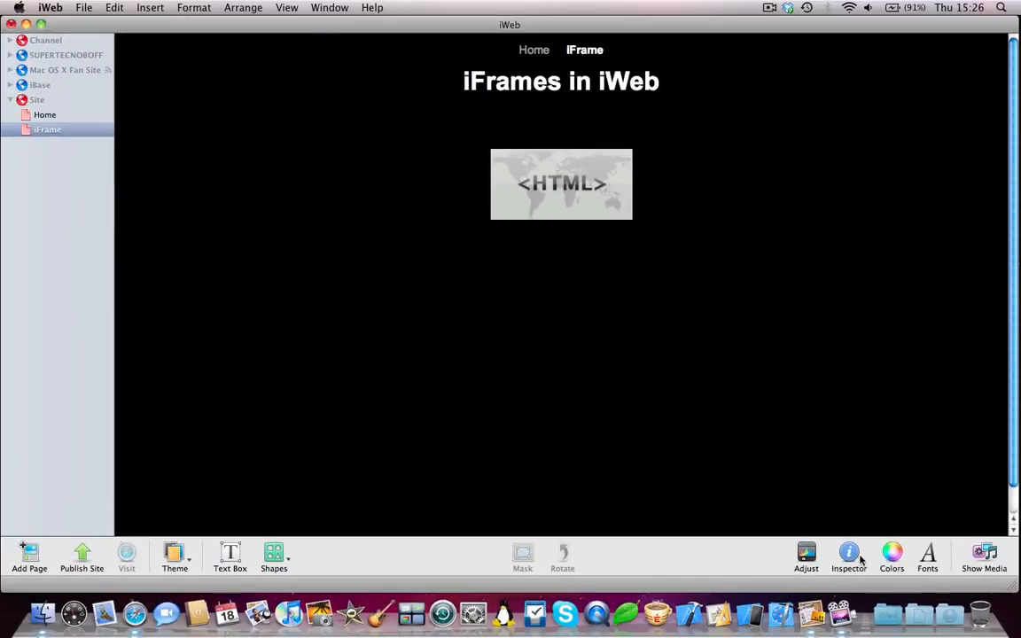
Step: Check the page's 1200×480 content size in the Inspector, then reselect the HTML widget
left_click(849, 556)
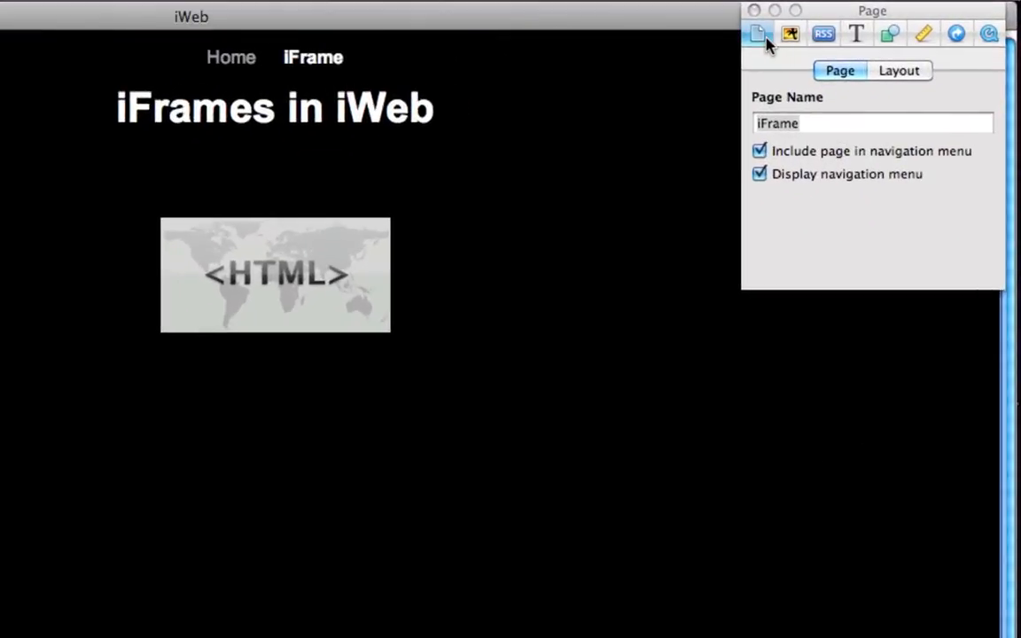
left_click(899, 70)
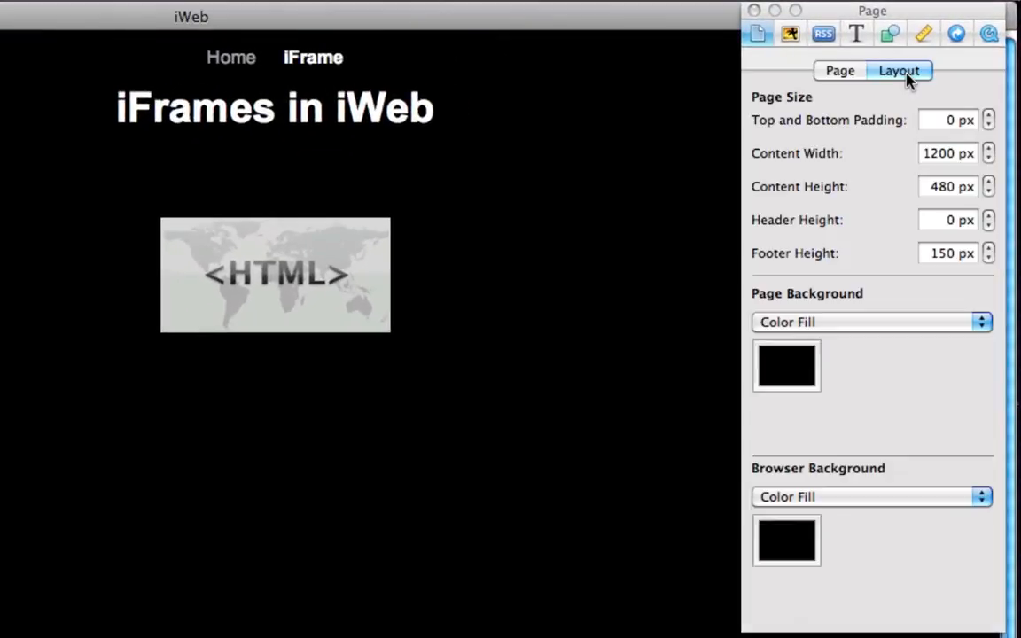
left_click(948, 186)
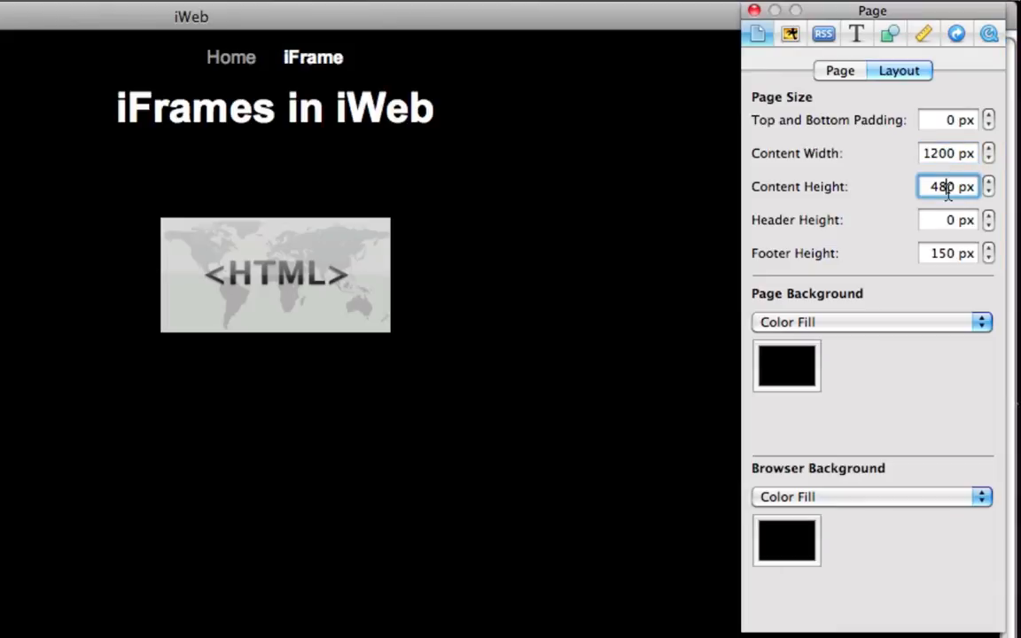
left_click(754, 10)
left_click(486, 164)
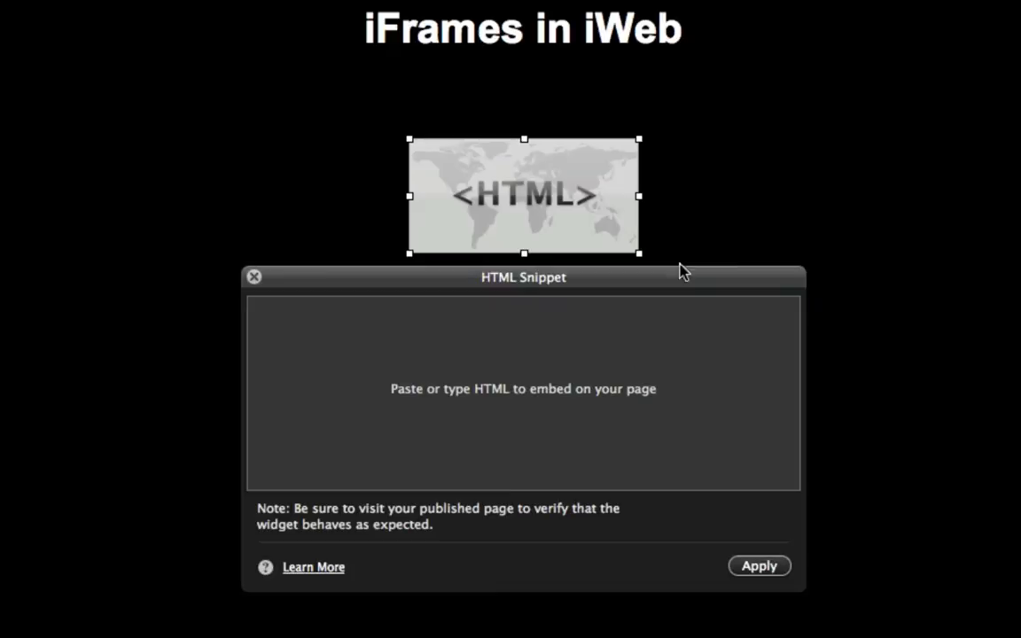
Step: Paste the iframe code and apply it so google.com renders live inside the widget
left_click(652, 312)
type("<IFRAME SRC = \"http://google.com\" WIDTH=\"1200px\" HEIGHT=\"500px\" FRAMEBORDER=\"0\" --if \"0\" no border, otherwise \"1\" with border MARGINWIDTH =\"0px\" MARGINHEIGHT=\"0px\" SCROLLING=\"auto\" --\"no\" no scrolling bar, \"yes\" show always, \"auto\" showed when need > Your browser does not support IFRAME </IFRAME>")
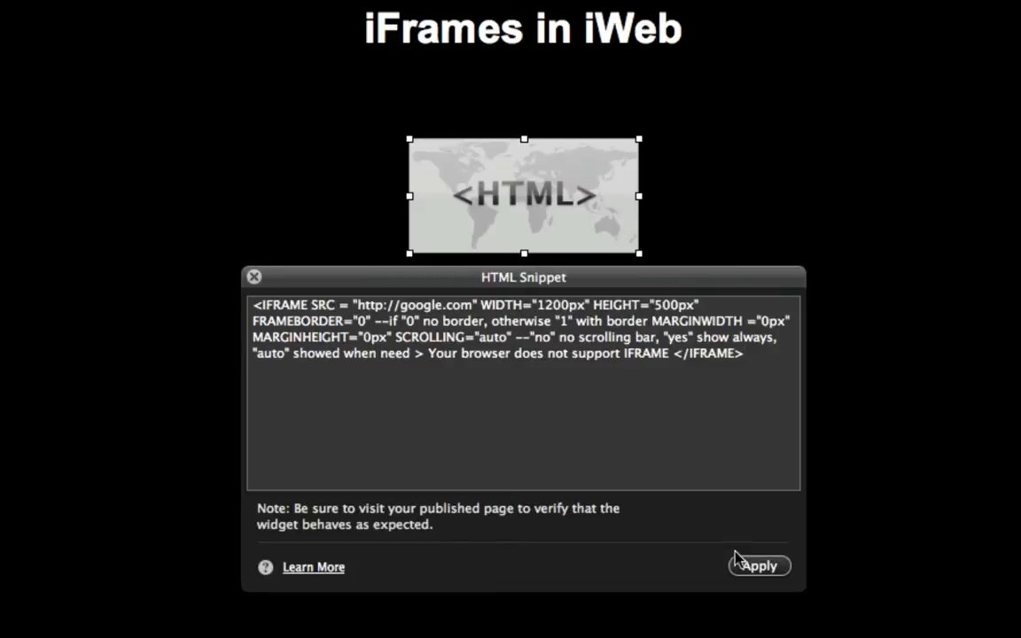
left_click(757, 565)
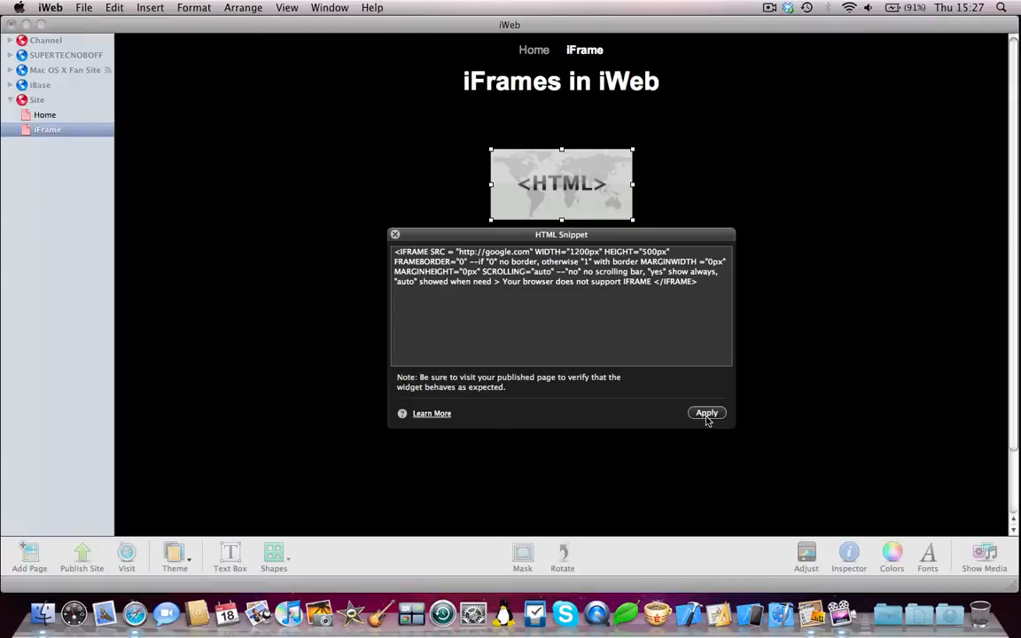
left_click(706, 413)
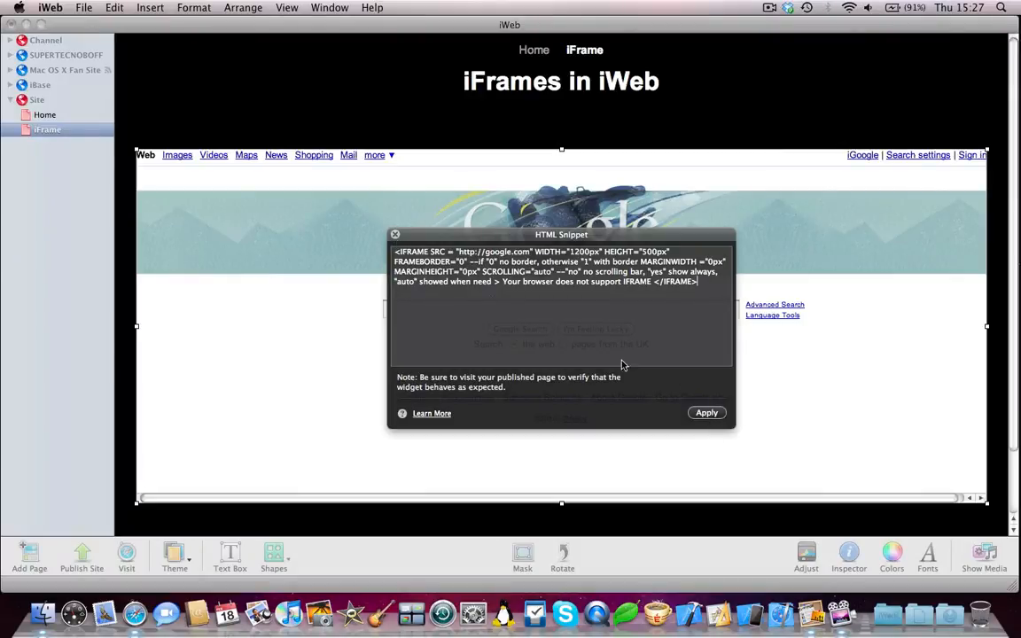
left_click(395, 234)
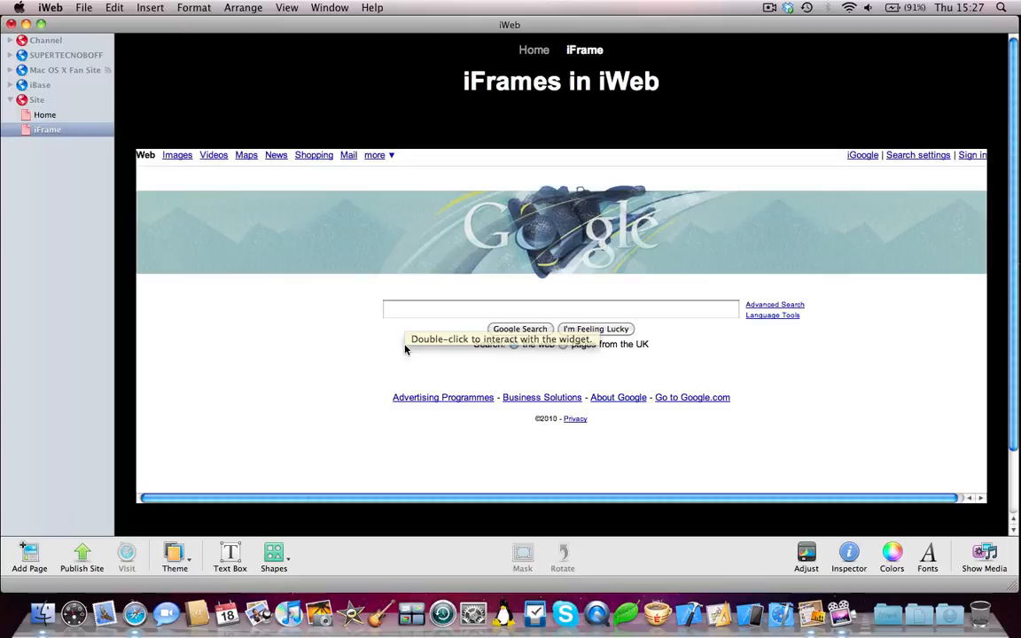
left_click(419, 91)
double_click(303, 231)
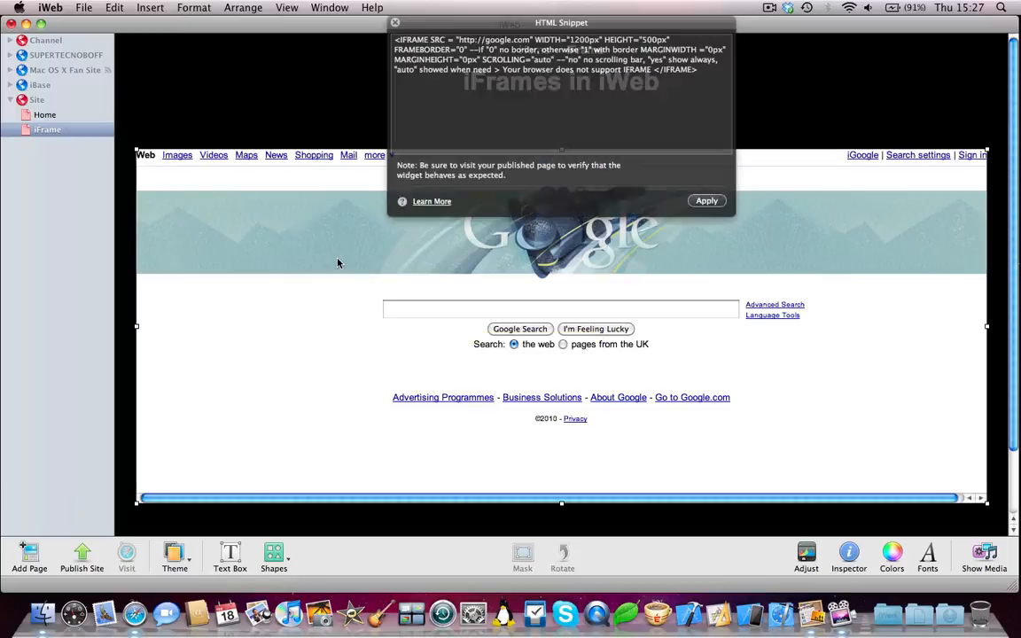
right_click(328, 261)
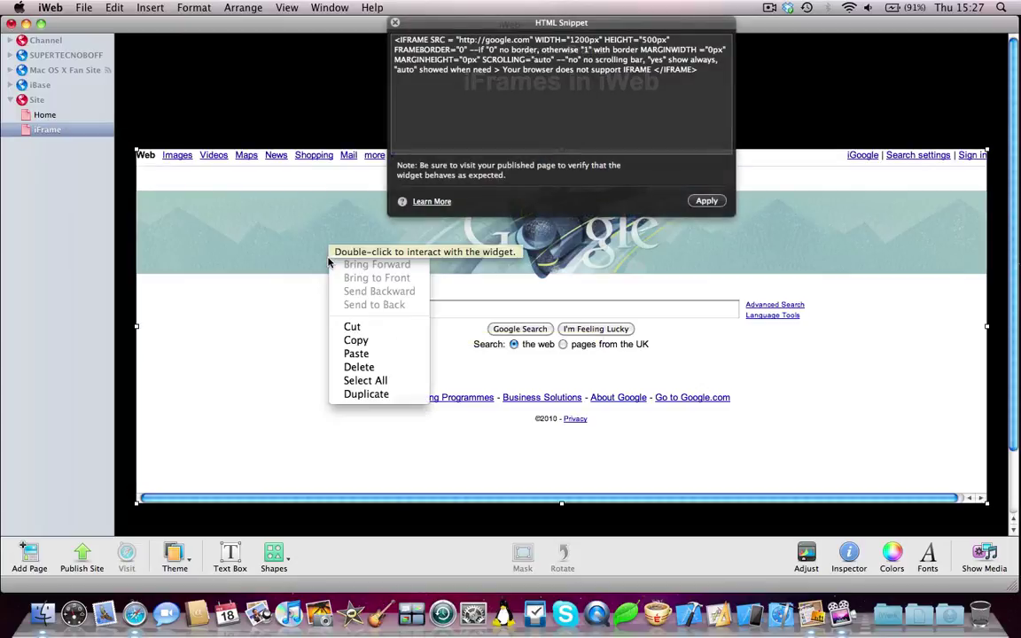
left_click(335, 131)
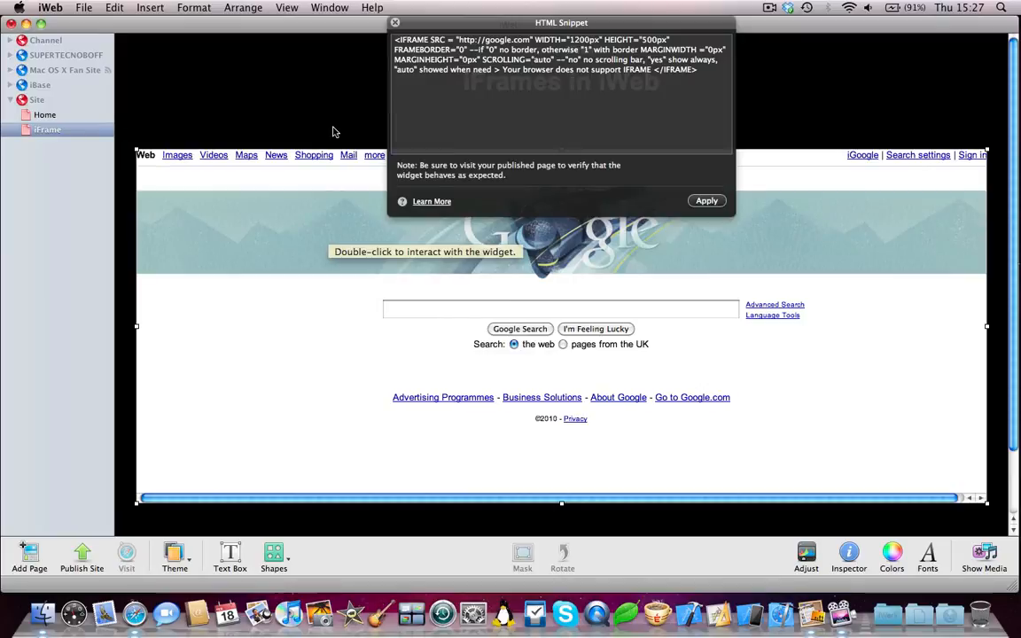
right_click(314, 303)
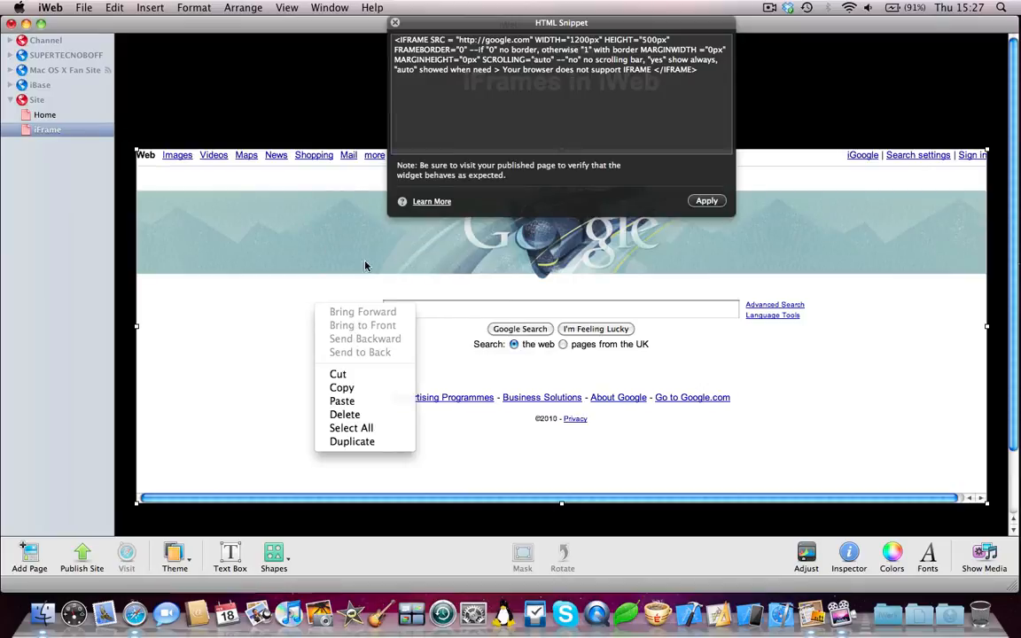
left_click(341, 113)
left_click(395, 22)
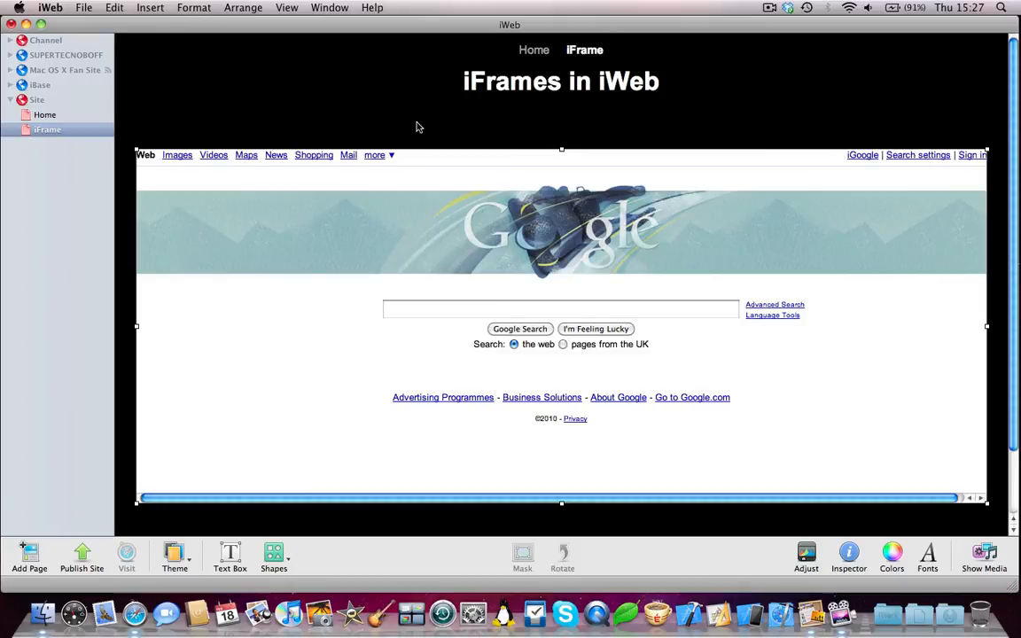
left_click(419, 124)
right_click(403, 222)
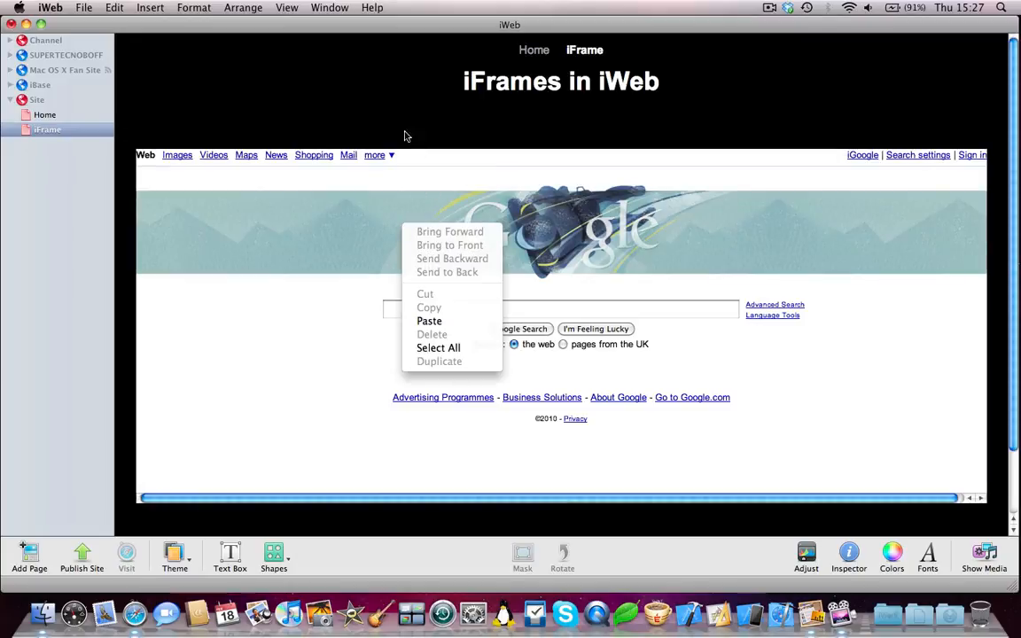
left_click(365, 123)
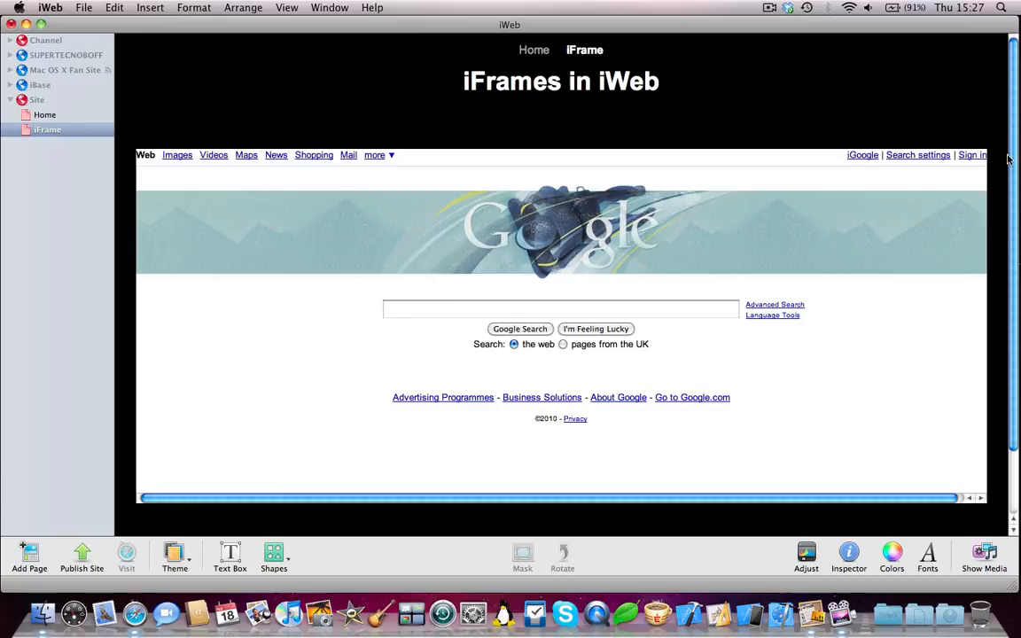